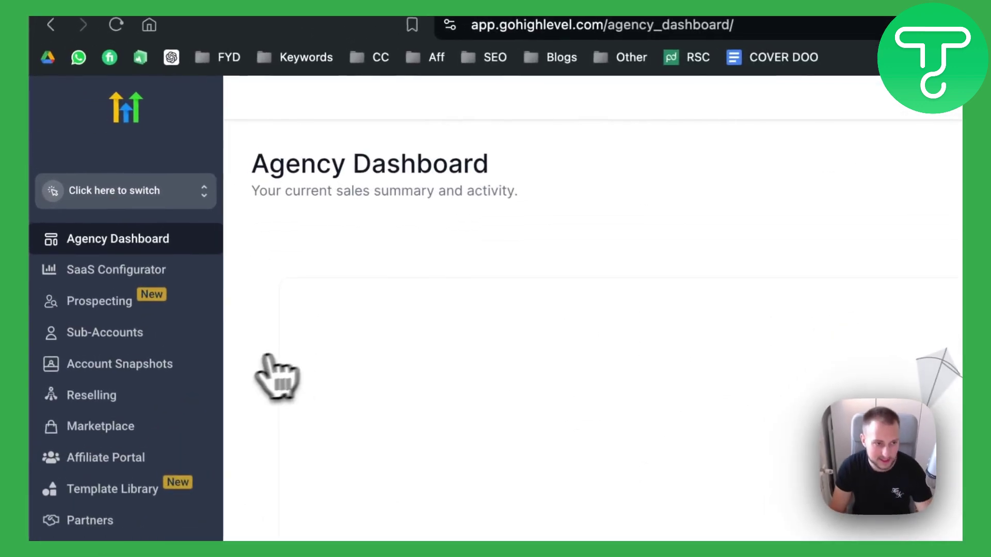
- Switch to the Fuel Your Digital sub-account, then start a New Website from templates under Sites > Websites
{"action": "left_click", "coordinate": [106, 146]}
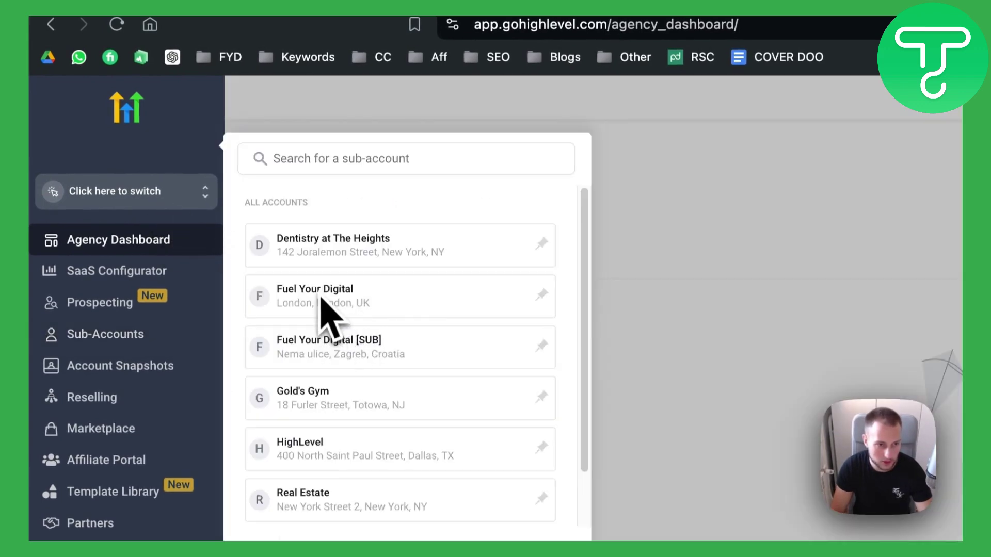
{"action": "left_click", "coordinate": [352, 255]}
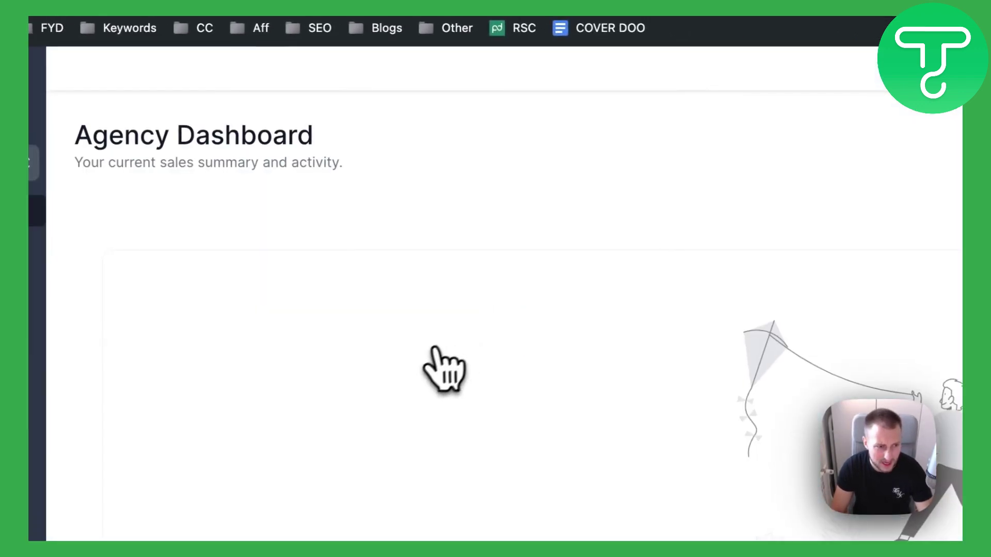
{"action": "left_click", "coordinate": [85, 454]}
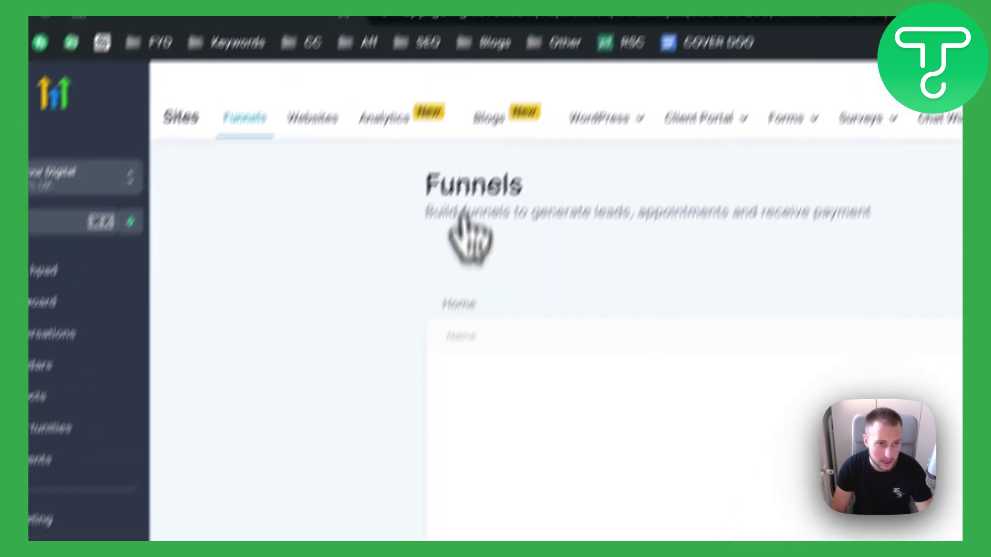
{"action": "left_click", "coordinate": [269, 201]}
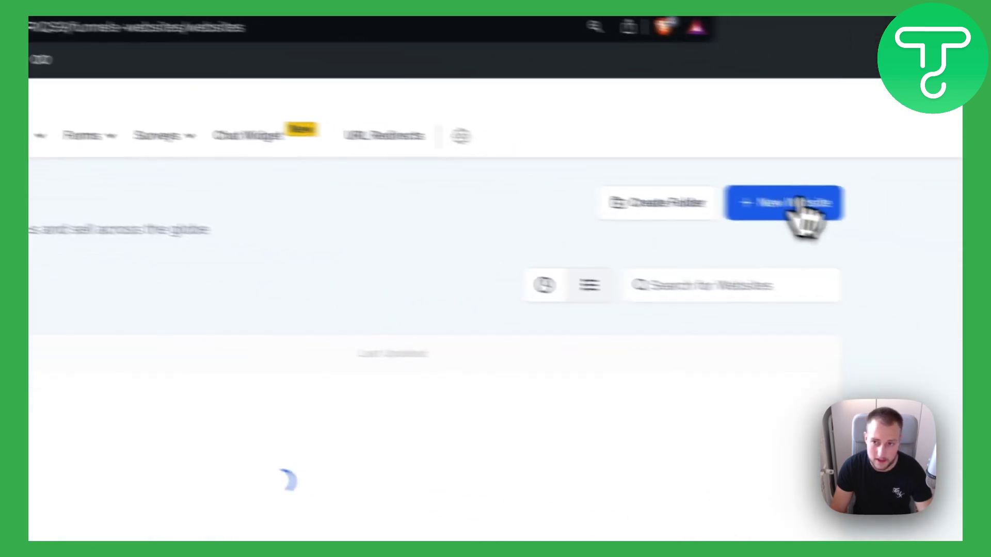
{"action": "left_click", "coordinate": [798, 202]}
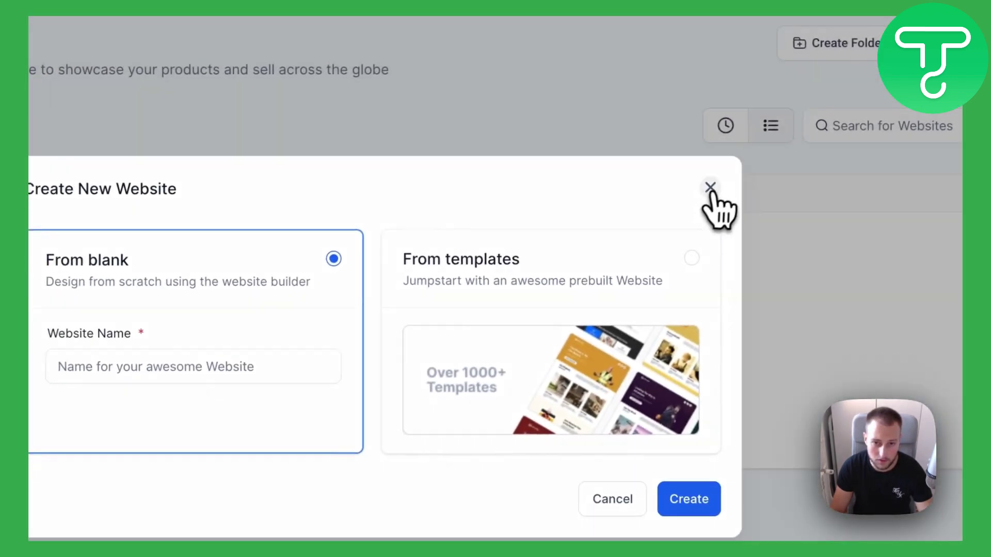
{"action": "left_click", "coordinate": [710, 188]}
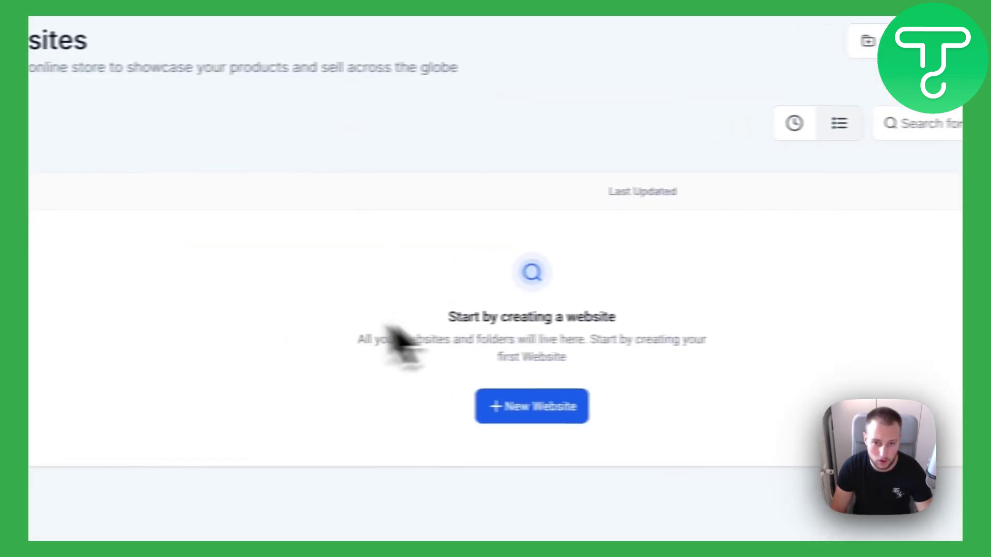
{"action": "left_click", "coordinate": [805, 186]}
{"action": "left_click", "coordinate": [516, 339]}
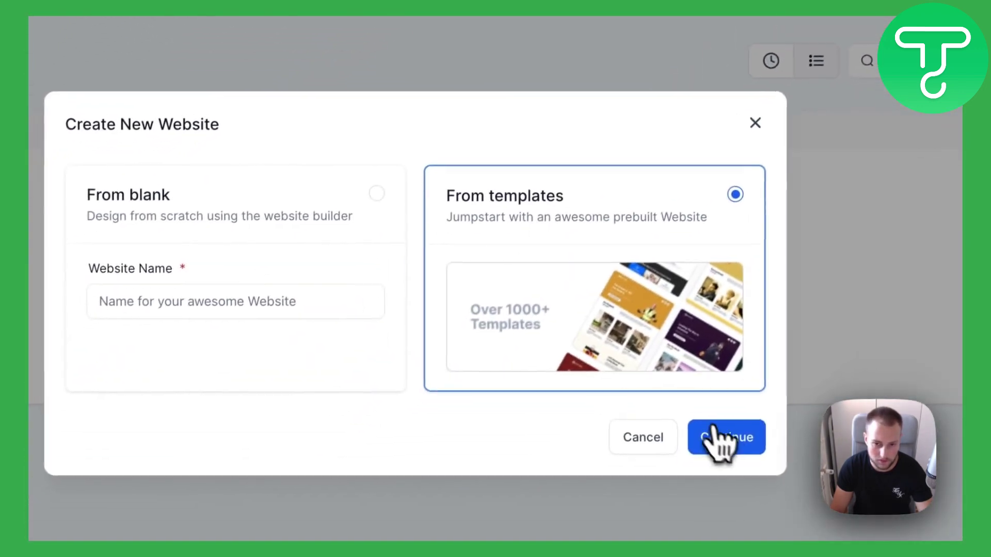
- Preview the Website Designer template in the gallery and add it as a new website
{"action": "left_click", "coordinate": [711, 448]}
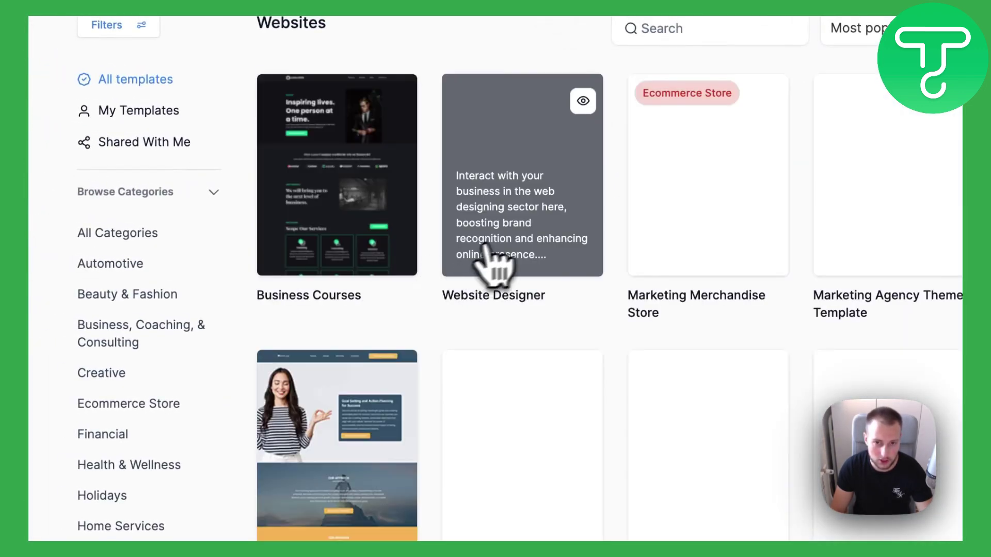
{"action": "left_click", "coordinate": [568, 113]}
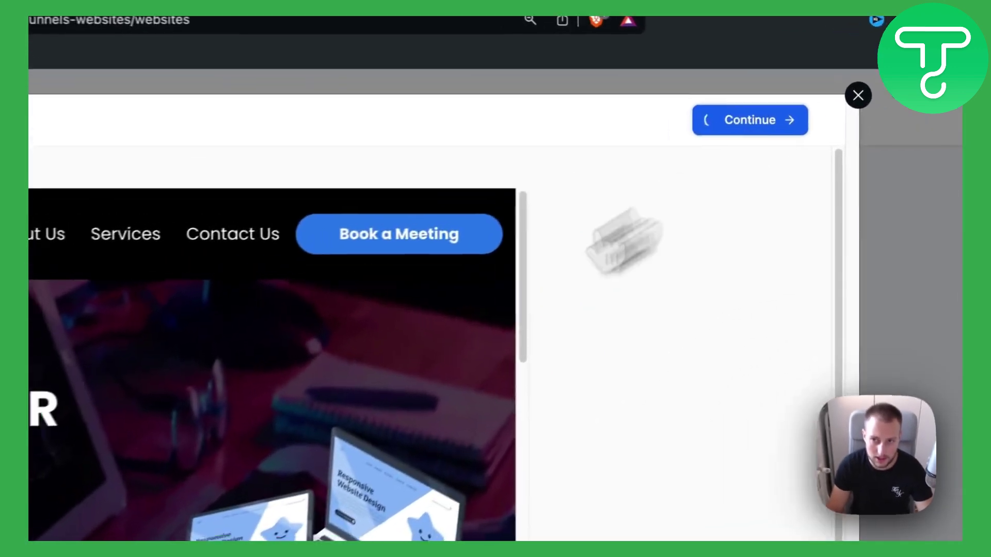
{"action": "left_click", "coordinate": [817, 110]}
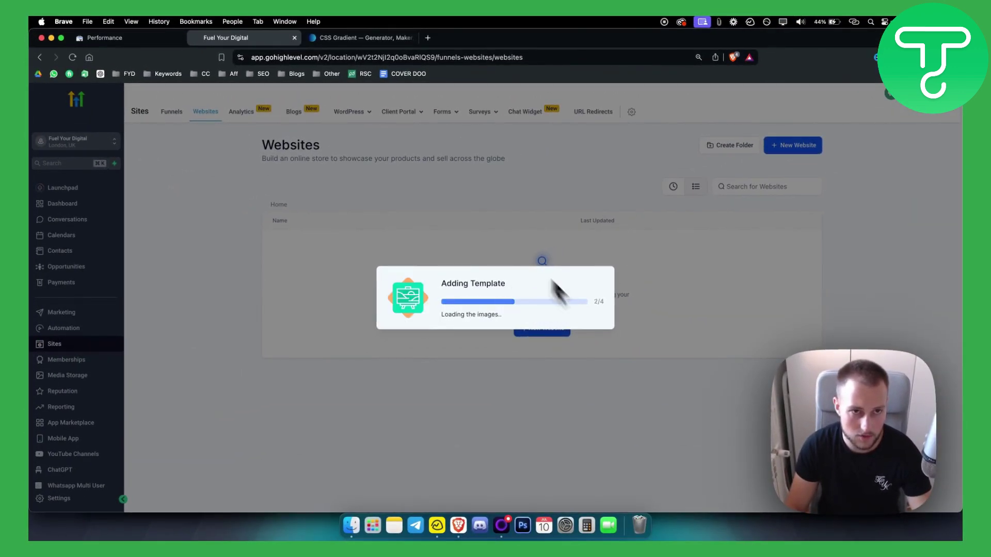
- Rearrange the gradient stops, with the cyan stop at 0 recoloured to #0016ff and navy at 100
{"action": "left_click", "coordinate": [371, 37]}
{"action": "left_click", "coordinate": [306, 56]}
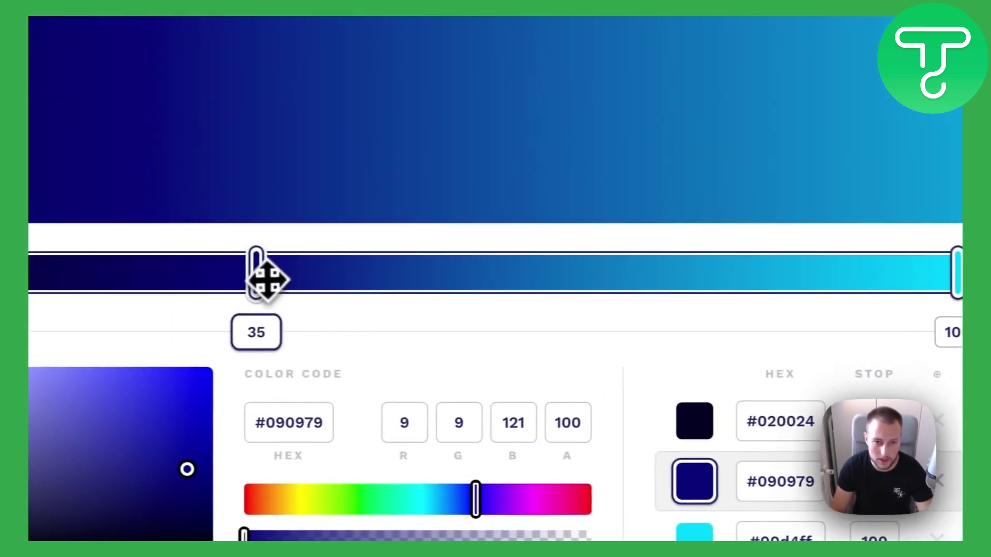
{"action": "left_click_drag", "start_coordinate": [267, 280], "coordinate": [872, 273]}
{"action": "left_click", "coordinate": [957, 273]}
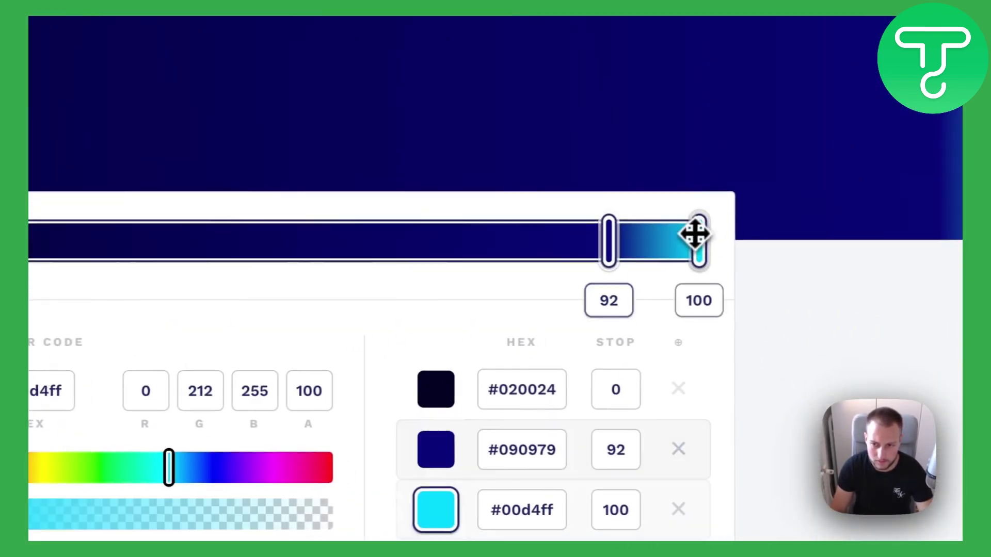
{"action": "double_click", "coordinate": [670, 301]}
{"action": "type", "text": "0"}
{"action": "left_click_drag", "start_coordinate": [603, 253], "coordinate": [714, 250]}
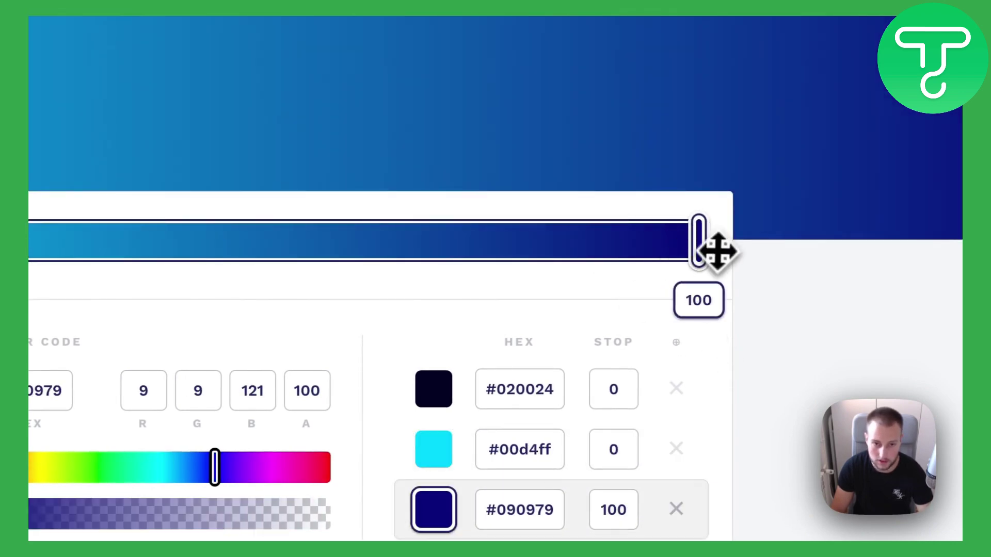
{"action": "left_click", "coordinate": [258, 227]}
{"action": "left_click_drag", "start_coordinate": [814, 393], "coordinate": [856, 393]}
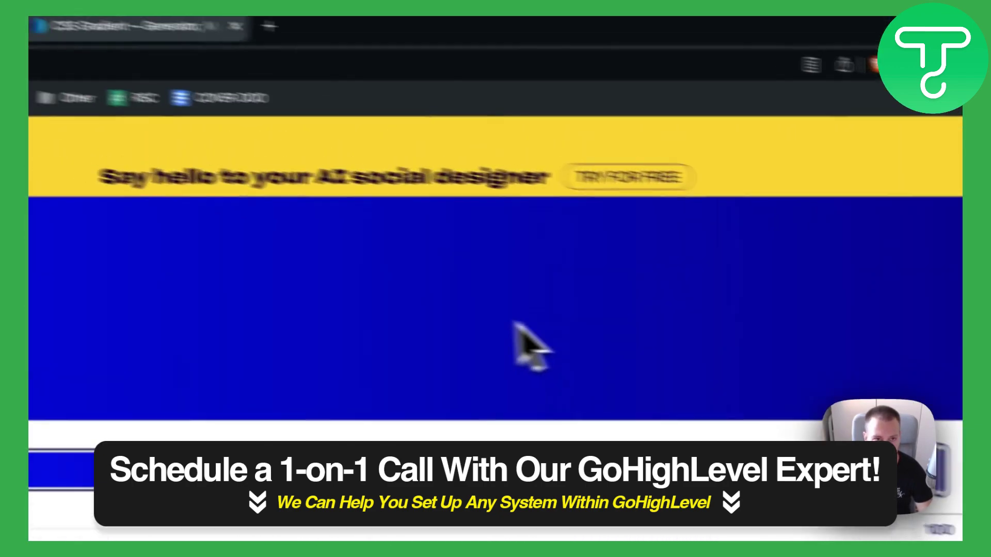
- Select and copy the generated linear-gradient CSS to the clipboard
{"action": "left_click", "coordinate": [240, 60]}
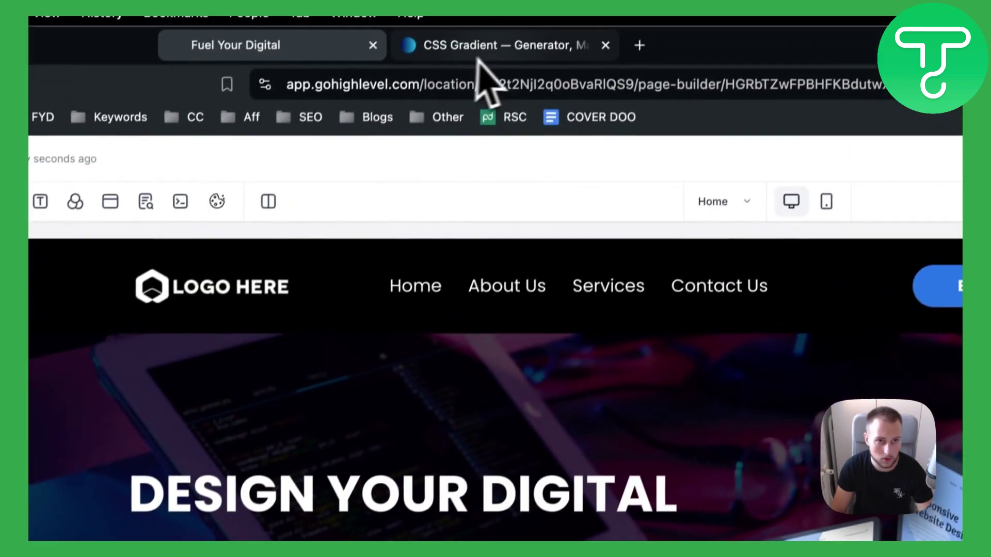
{"action": "left_click", "coordinate": [475, 55]}
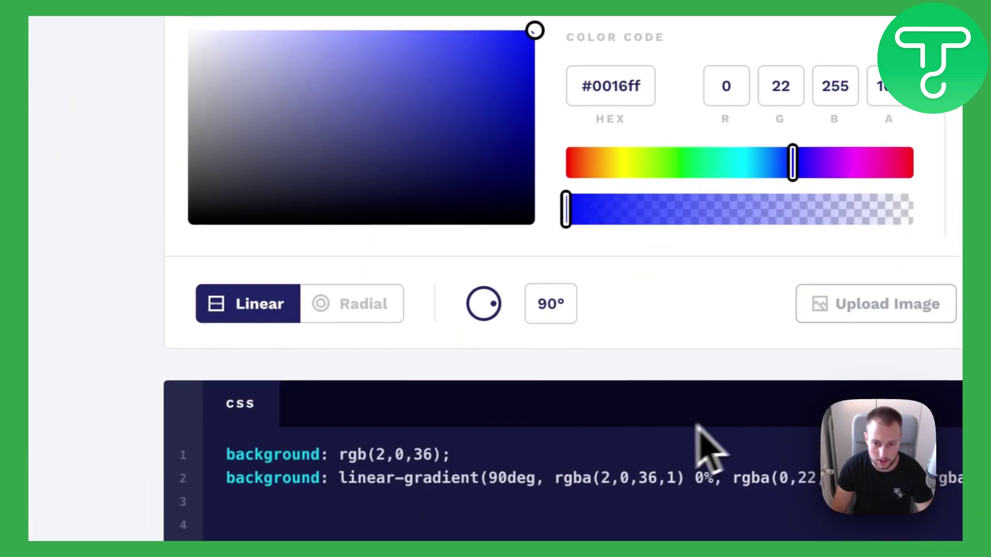
{"action": "scroll", "coordinate": [697, 432], "scroll_direction": "down", "scroll_amount": 5}
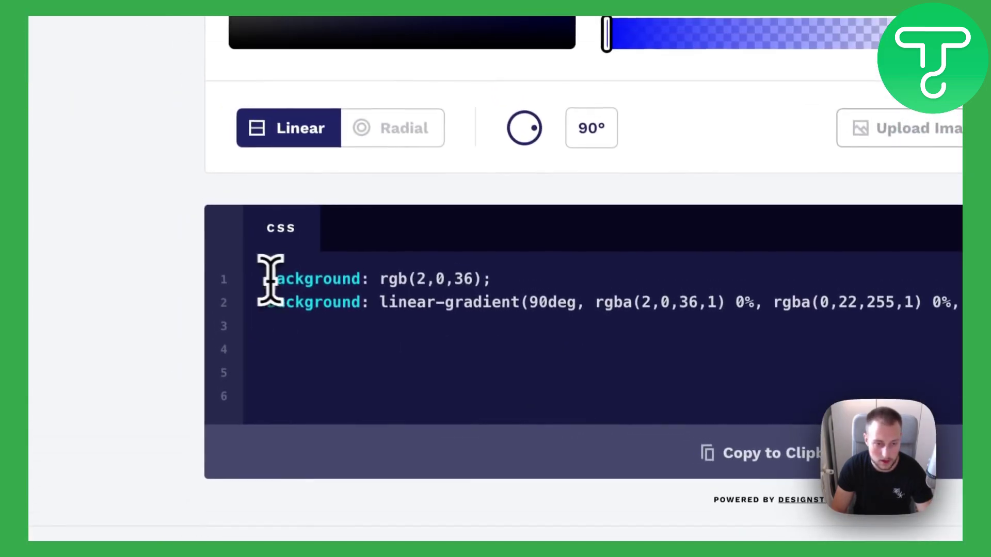
{"action": "left_click_drag", "start_coordinate": [235, 151], "coordinate": [990, 177]}
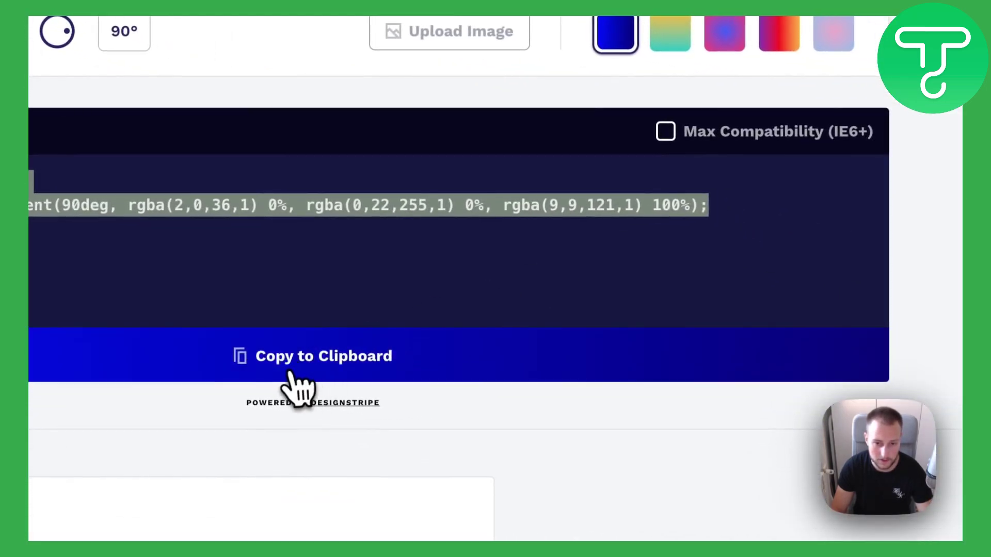
{"action": "left_click", "coordinate": [291, 375]}
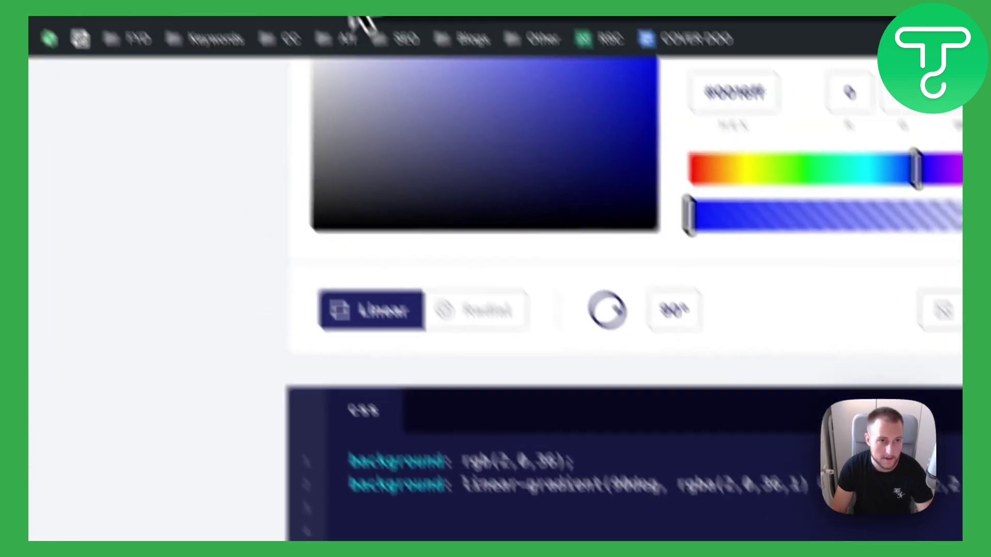
{"action": "left_click", "coordinate": [434, 57]}
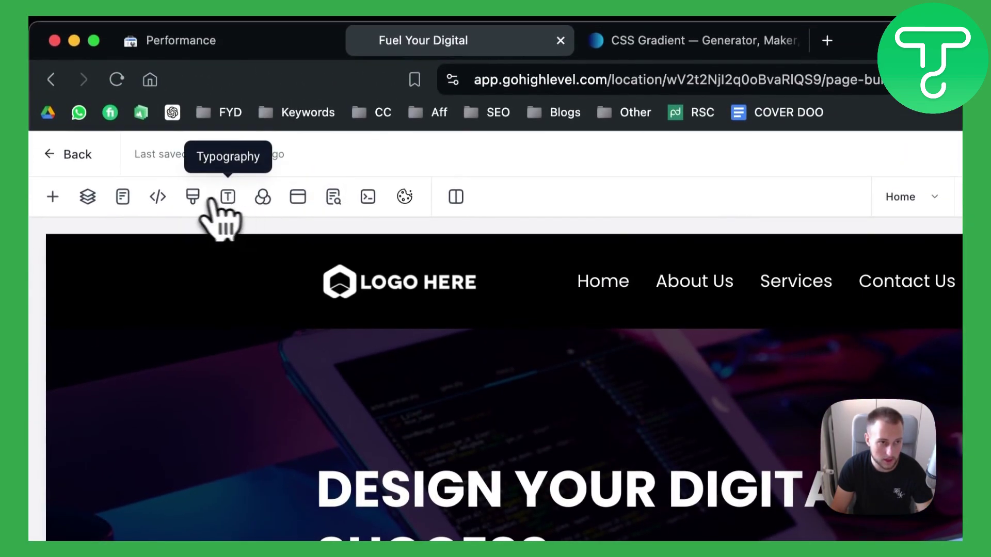
- Put the gradient rules in the site's Custom CSS editor and begin a .custom-blue selector above them
{"action": "left_click", "coordinate": [193, 197]}
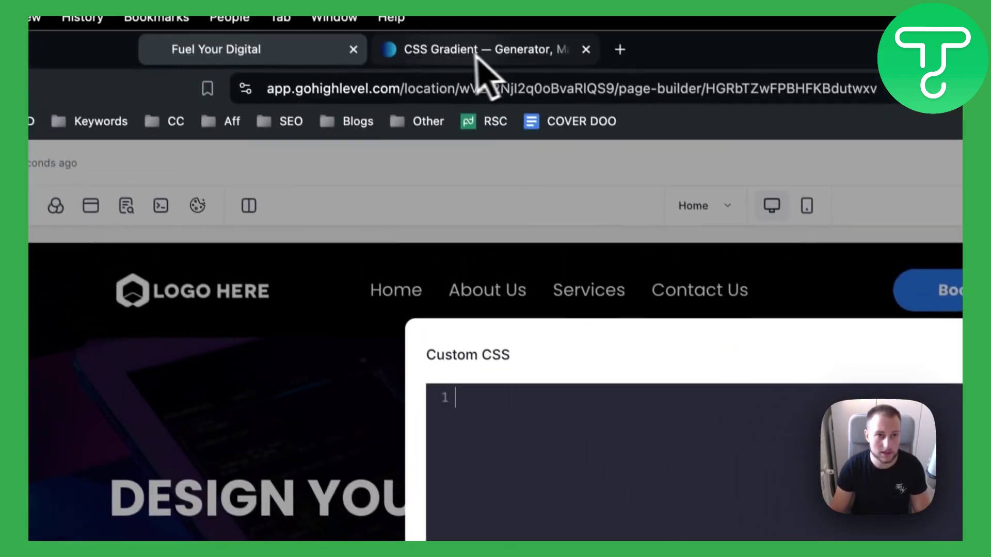
{"action": "left_click", "coordinate": [475, 49]}
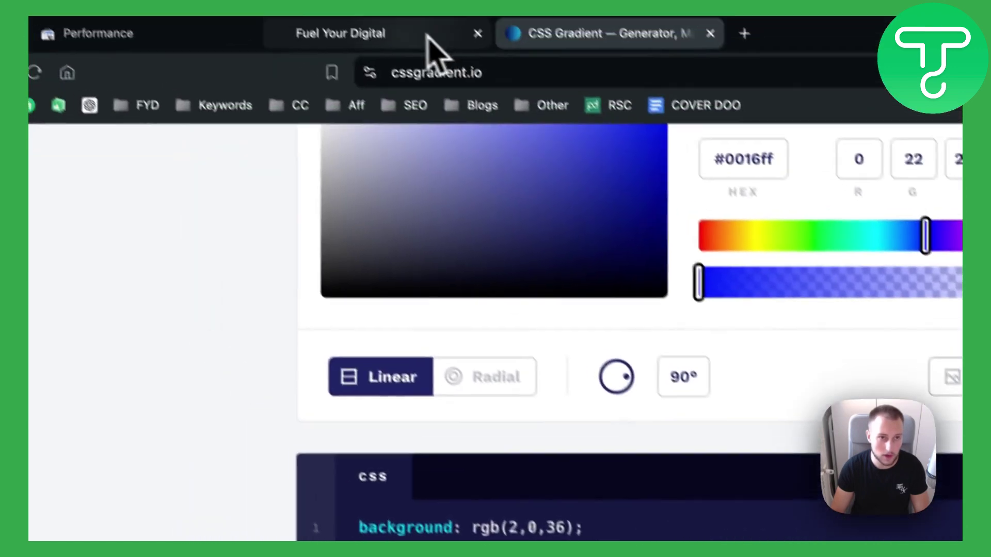
{"action": "left_click", "coordinate": [309, 59]}
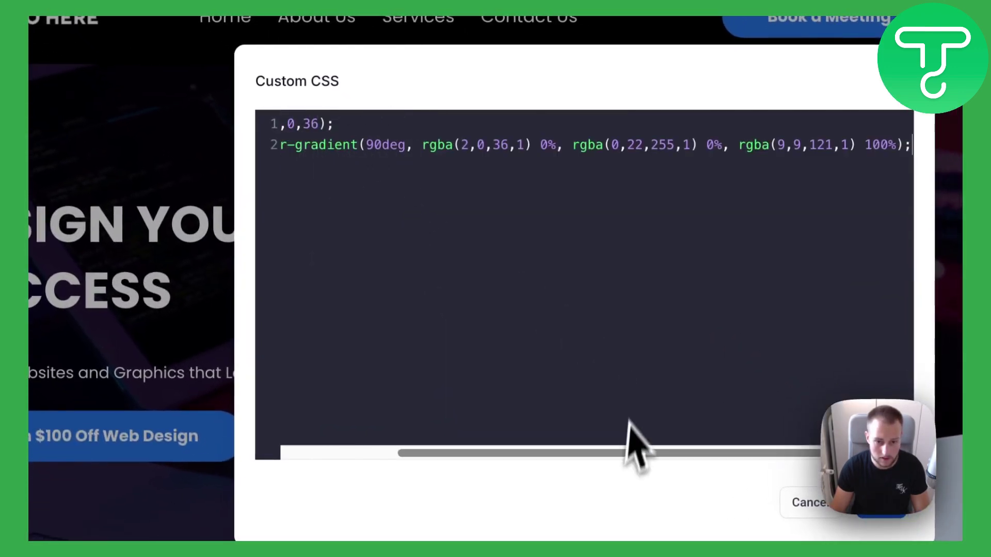
{"action": "left_click_drag", "start_coordinate": [635, 454], "coordinate": [516, 453]}
{"action": "left_click", "coordinate": [274, 124]}
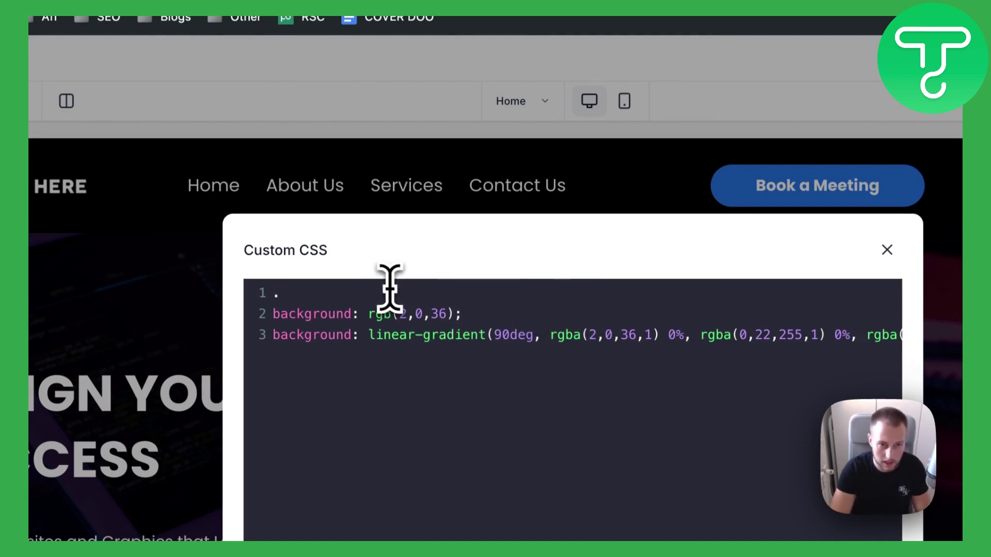
{"action": "type", "text": ".custom-blue"}
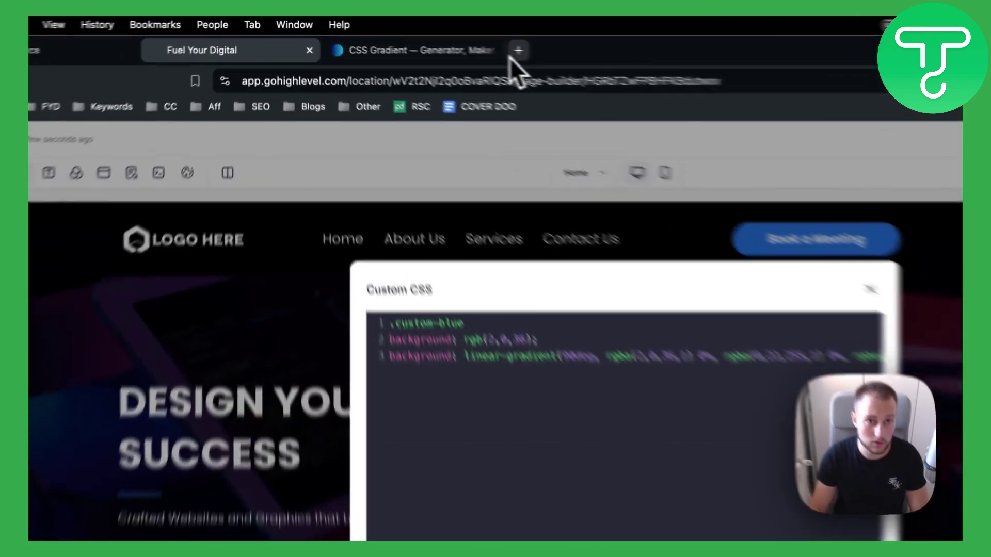
- Search Google for 'brackets' to check how curly brackets are used
{"action": "left_click", "coordinate": [427, 38]}
{"action": "type", "text": "brackets"}
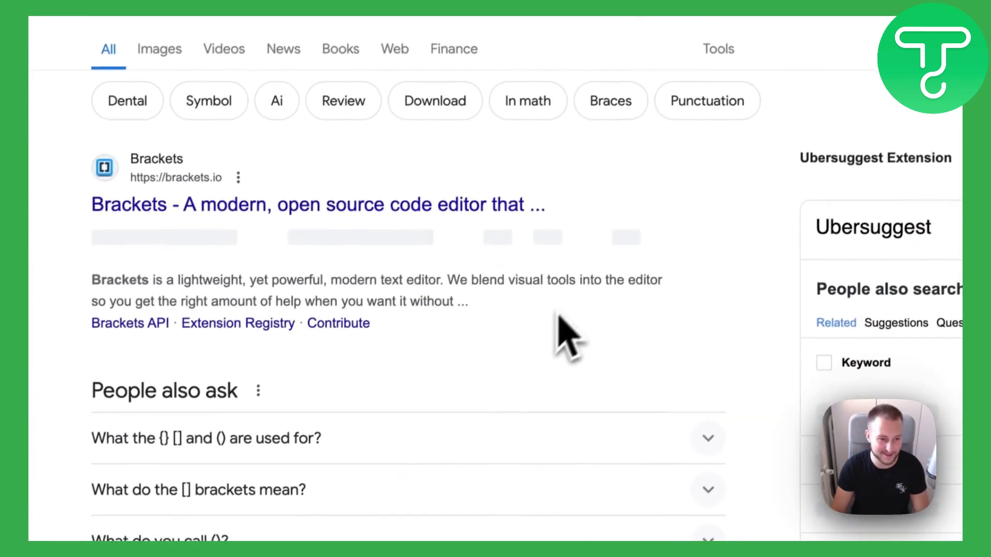
{"action": "left_click", "coordinate": [310, 416]}
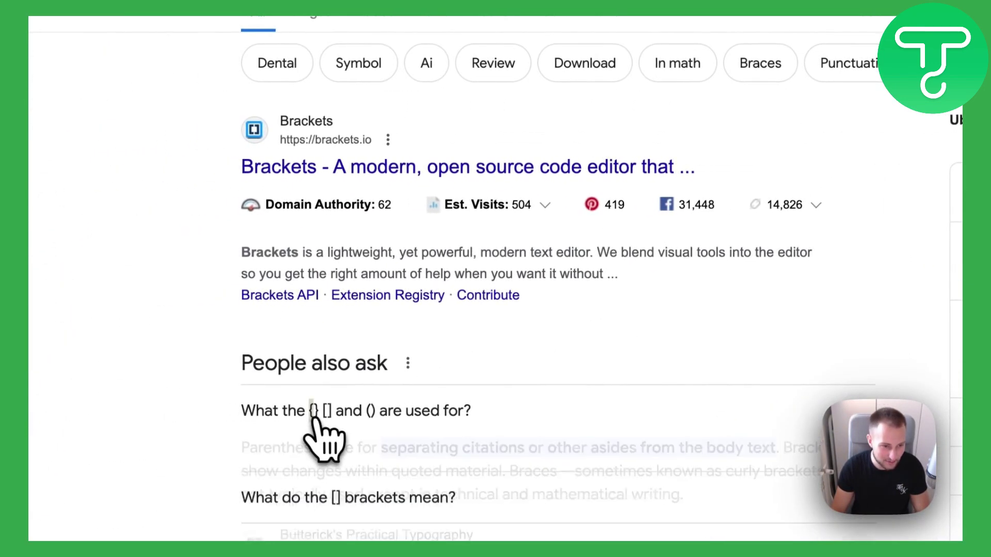
- Close the .custom-blue rule with a curly brace on line 4 and save the custom CSS
{"action": "left_click", "coordinate": [289, 60]}
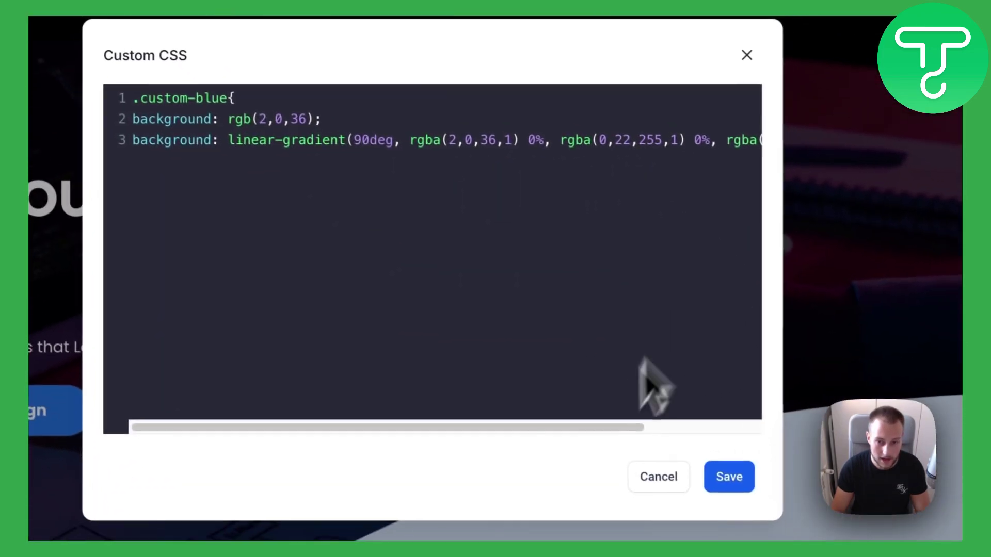
{"action": "left_click_drag", "start_coordinate": [641, 427], "coordinate": [758, 449]}
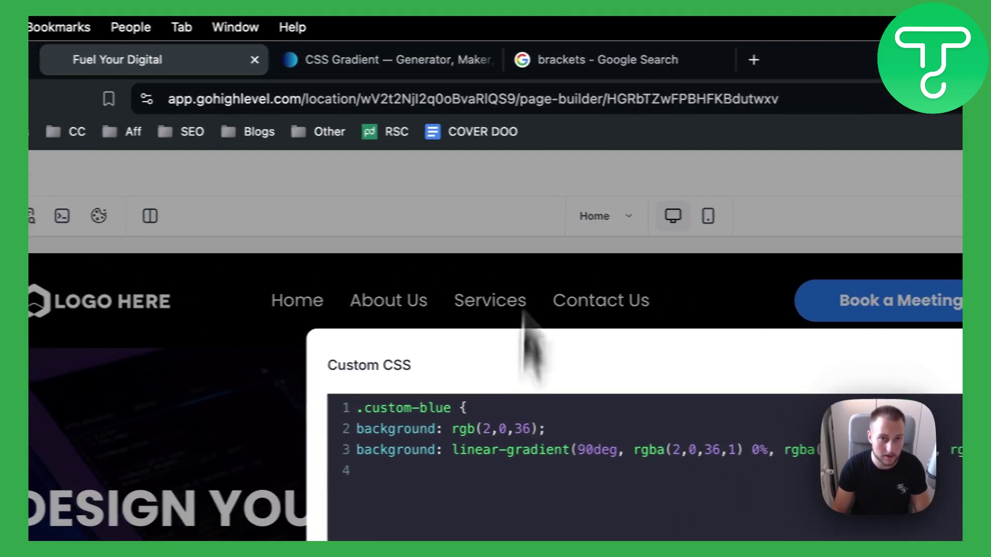
{"action": "left_click", "coordinate": [606, 60]}
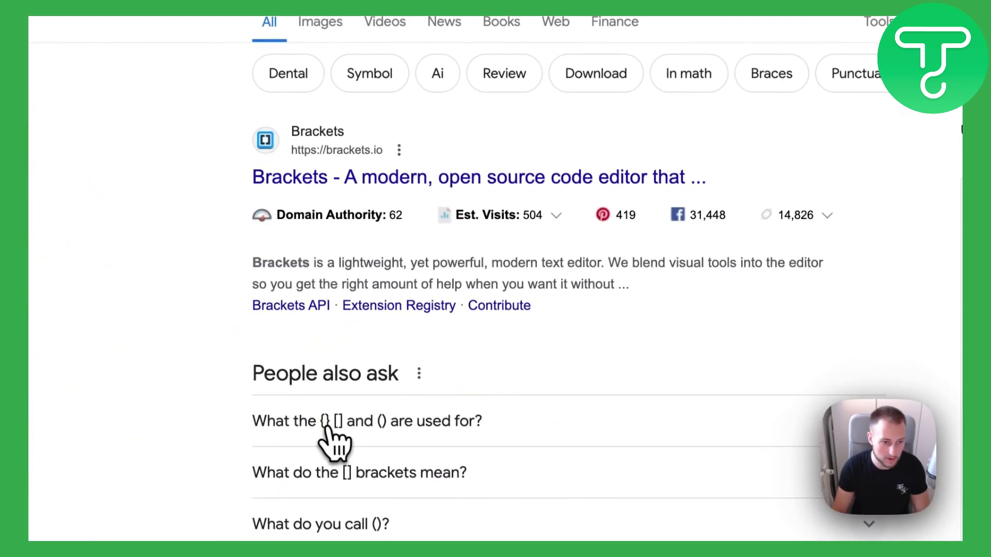
{"action": "left_click", "coordinate": [397, 47]}
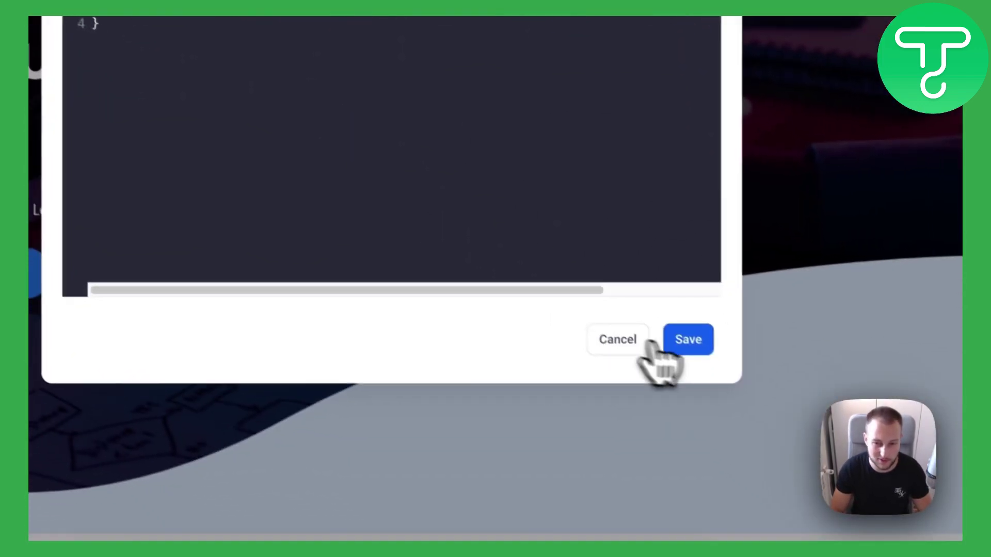
{"action": "left_click", "coordinate": [854, 464]}
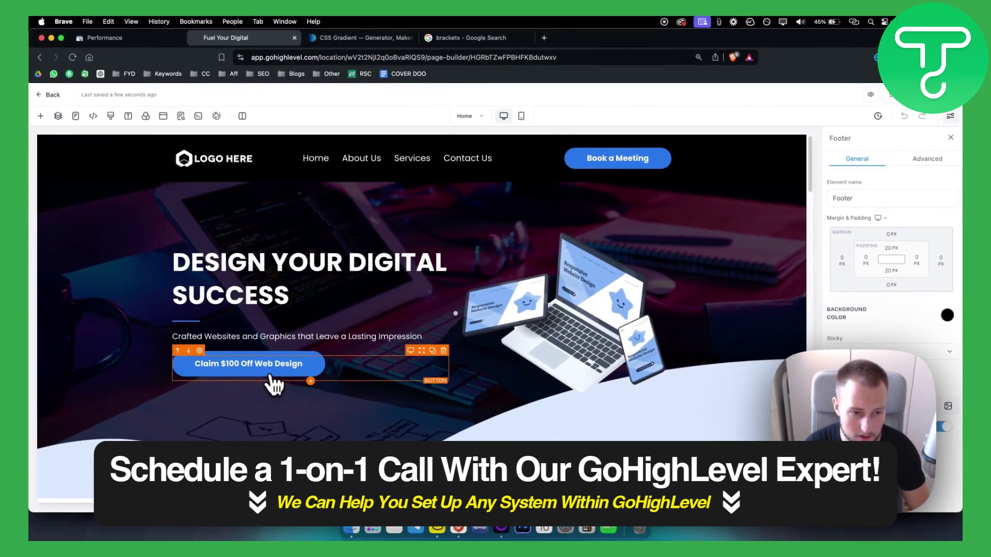
- Copy the Claim $100 Off Web Design button's CSS selector from its Advanced settings
{"action": "left_click", "coordinate": [270, 376]}
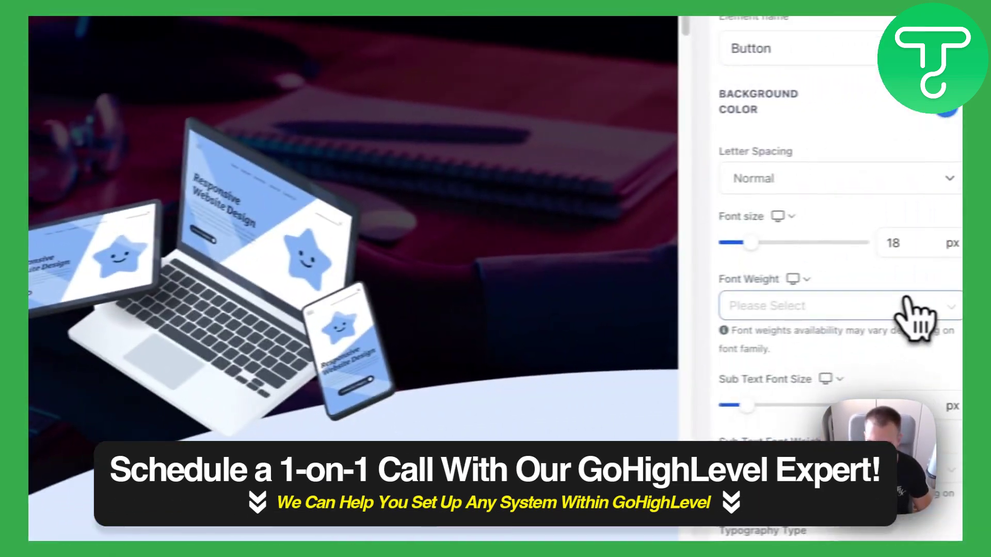
{"action": "scroll", "coordinate": [909, 361], "scroll_direction": "down", "scroll_amount": 5}
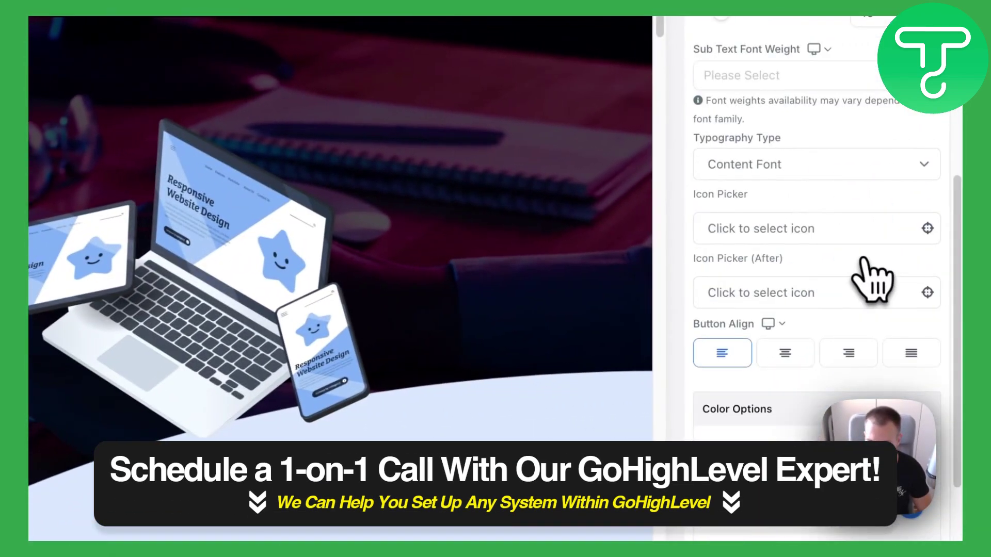
{"action": "scroll", "coordinate": [869, 273], "scroll_direction": "down", "scroll_amount": 3}
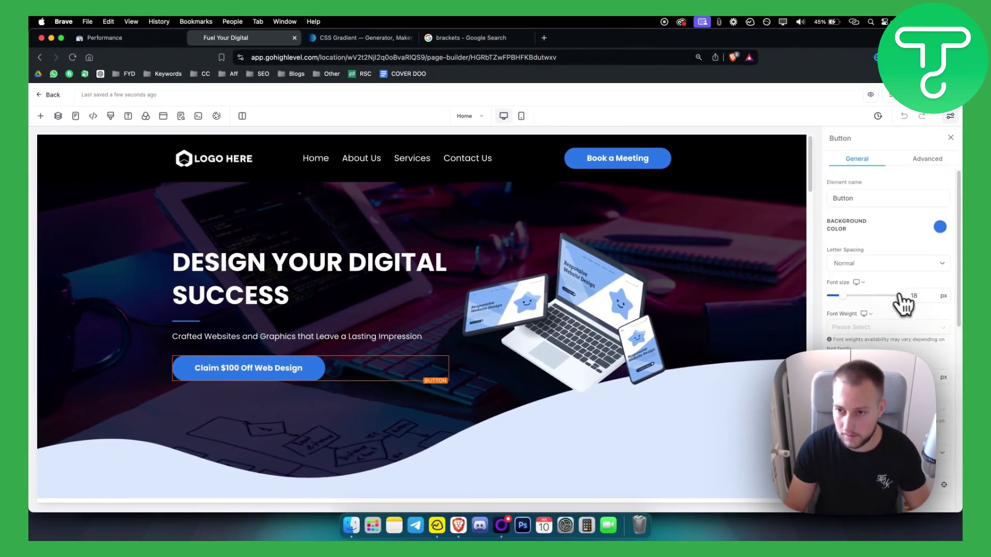
{"action": "left_click", "coordinate": [927, 158]}
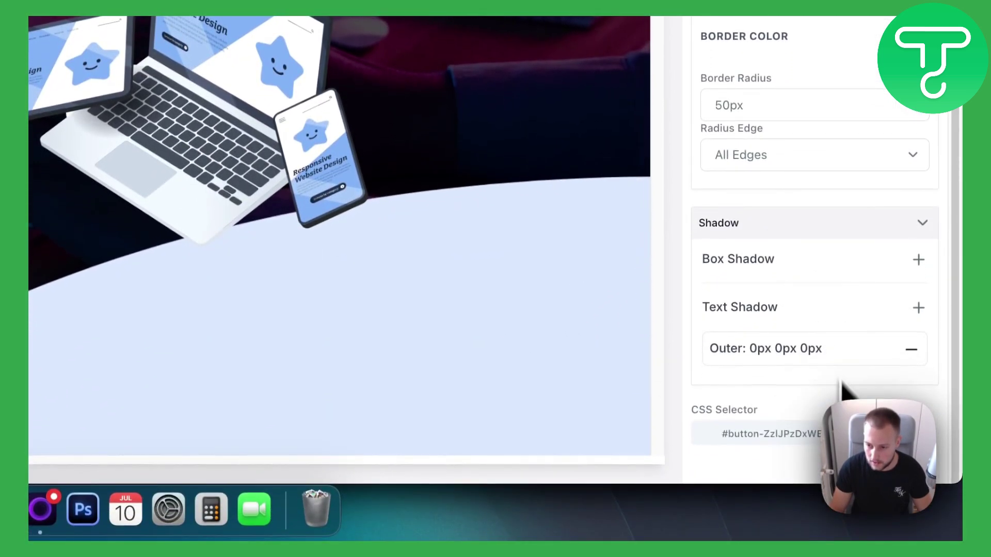
{"action": "right_click", "coordinate": [738, 436]}
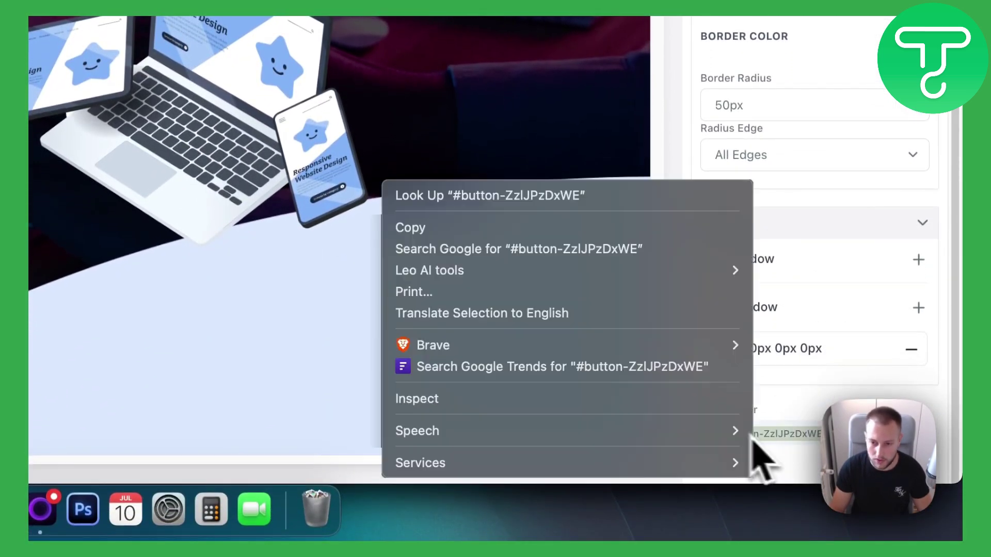
{"action": "left_click", "coordinate": [424, 230]}
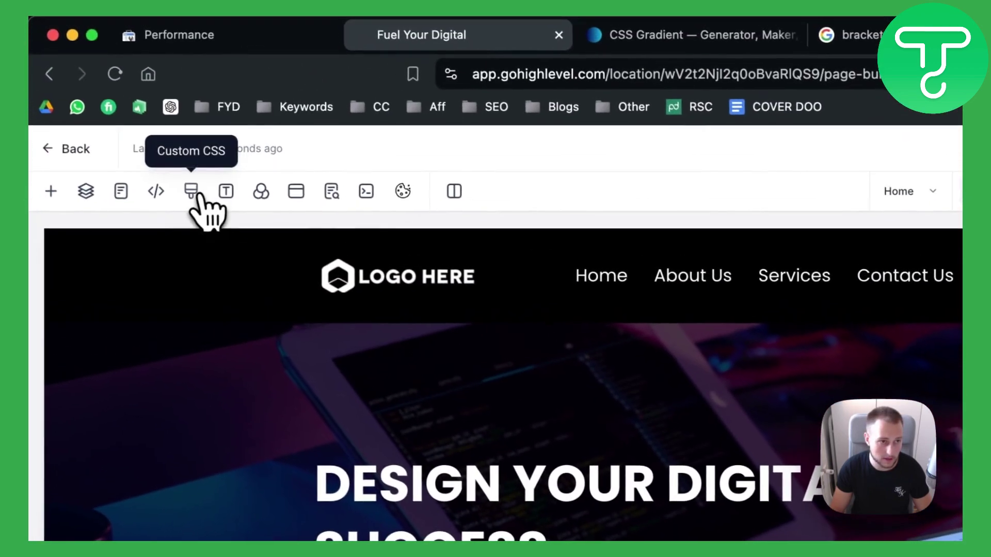
{"action": "left_click", "coordinate": [193, 193]}
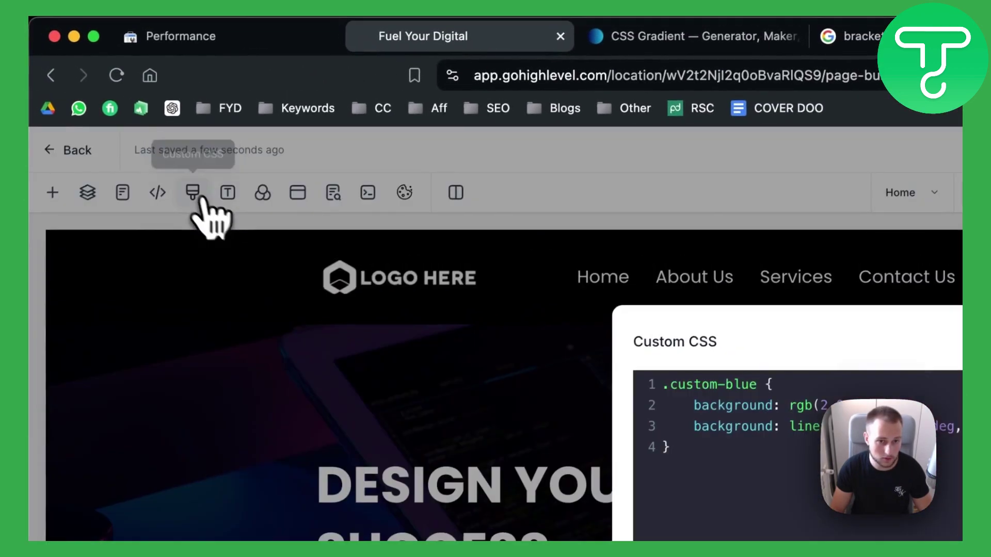
{"action": "left_click_drag", "start_coordinate": [758, 385], "coordinate": [672, 385]}
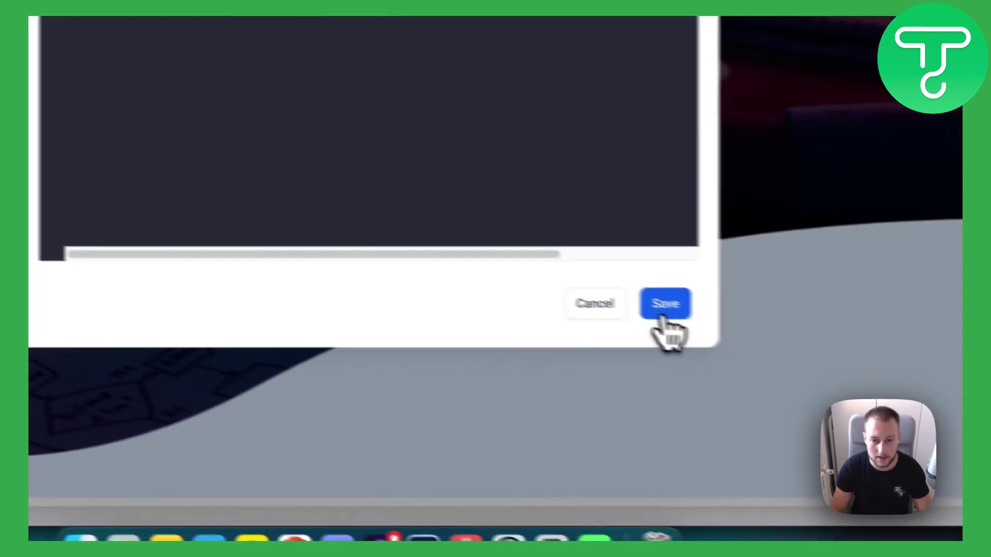
{"action": "left_click", "coordinate": [662, 305]}
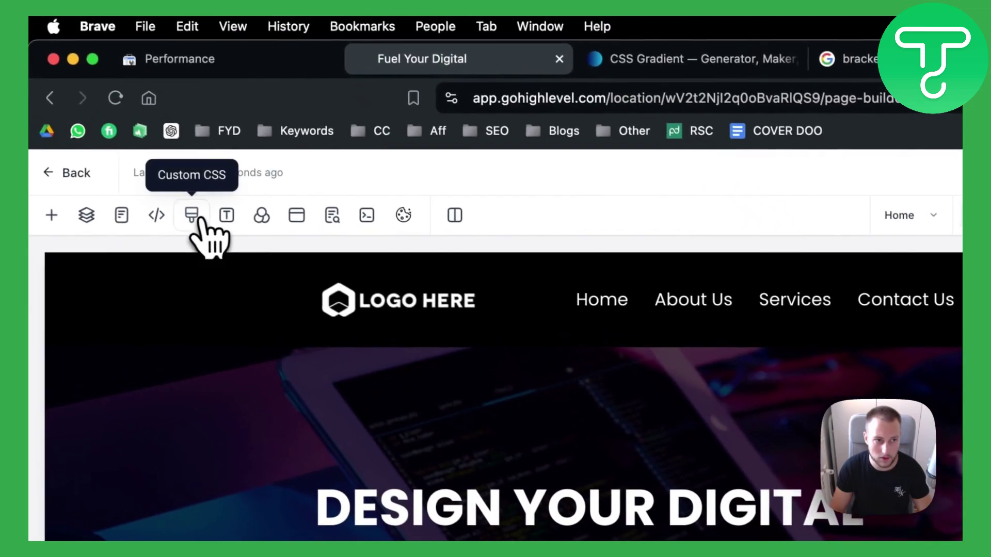
{"action": "left_click", "coordinate": [191, 215]}
{"action": "left_click_drag", "start_coordinate": [494, 207], "coordinate": [356, 207]}
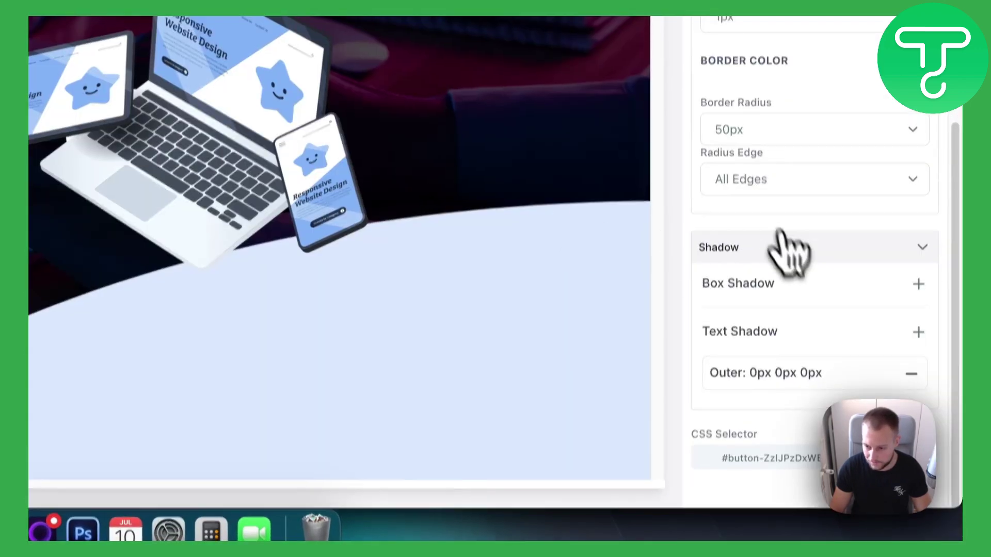
- Enter custom-blue as the hero button's Custom Class and verify it against the Custom CSS
{"action": "scroll", "coordinate": [795, 258], "scroll_direction": "up", "scroll_amount": 10}
{"action": "left_click", "coordinate": [757, 115]}
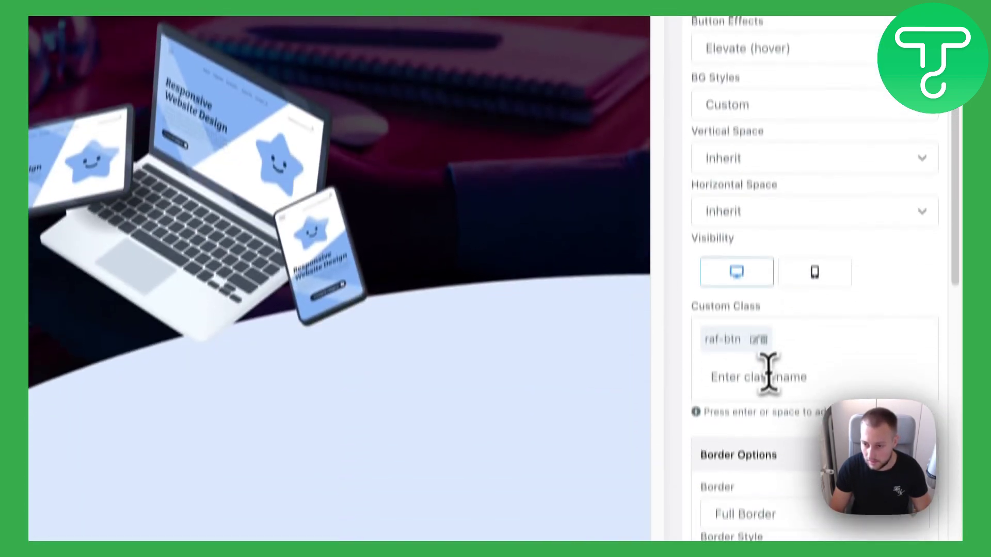
{"action": "left_click", "coordinate": [767, 370]}
{"action": "type", "text": "custom-blue"}
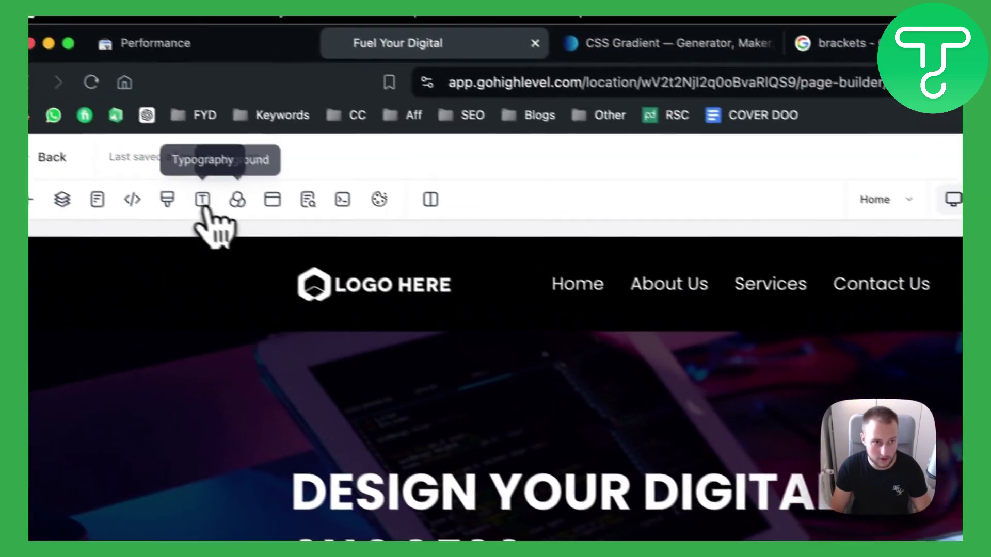
{"action": "left_click", "coordinate": [168, 197]}
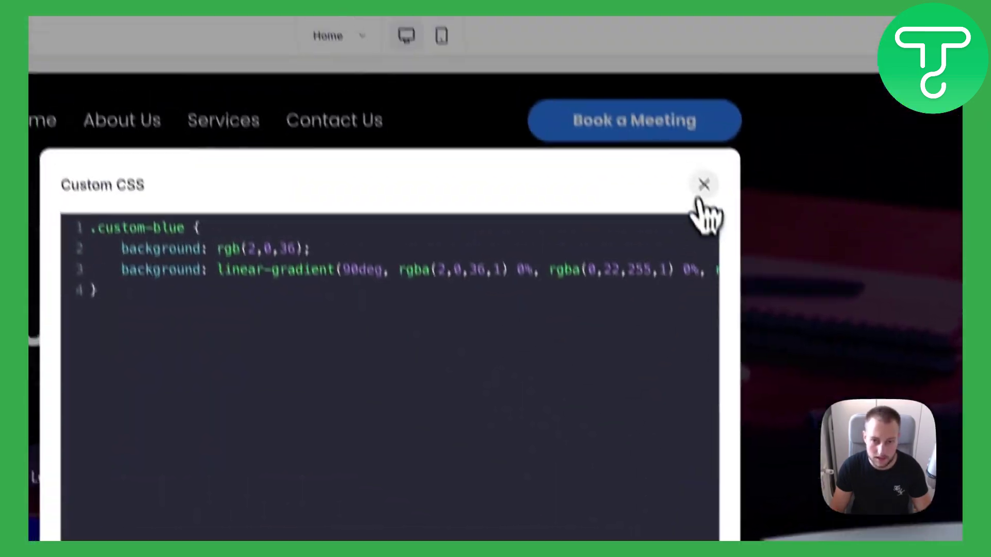
{"action": "left_click", "coordinate": [703, 186]}
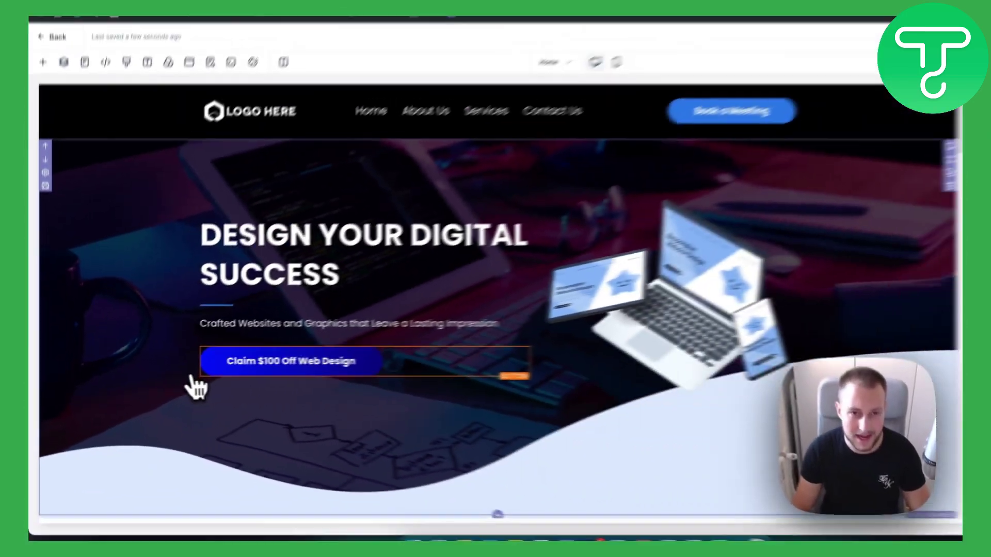
- Set the Our Story 2 Column Row's Custom Class to custom-blue and check the gradient background
{"action": "scroll", "coordinate": [422, 376], "scroll_direction": "down", "scroll_amount": 5}
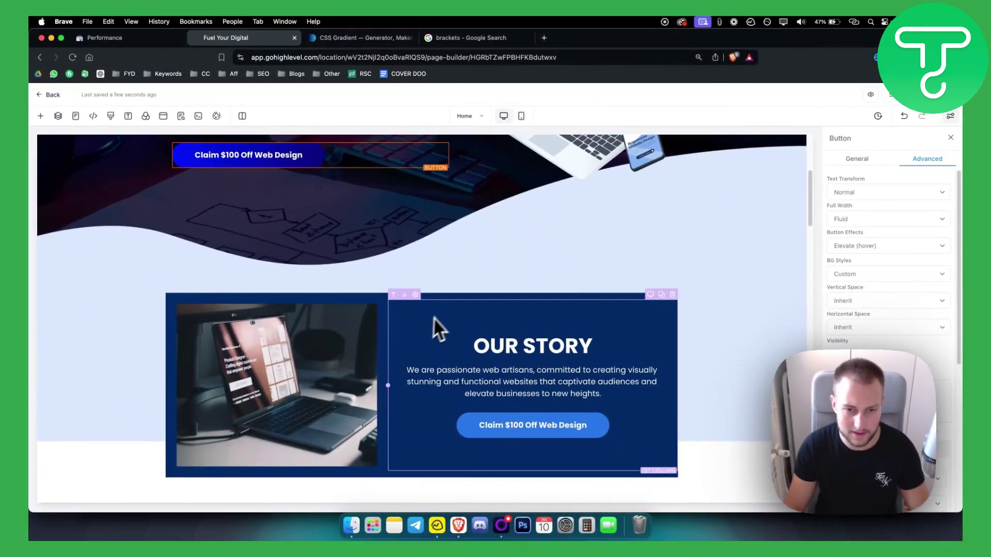
{"action": "left_click", "coordinate": [301, 302]}
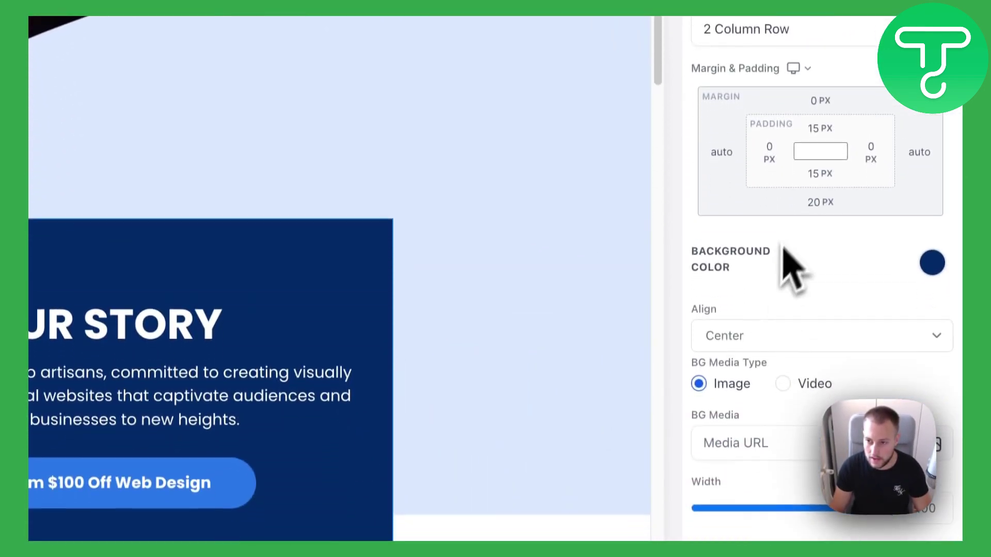
{"action": "left_click", "coordinate": [872, 48]}
{"action": "left_click", "coordinate": [809, 332]}
{"action": "type", "text": "custom-blue"}
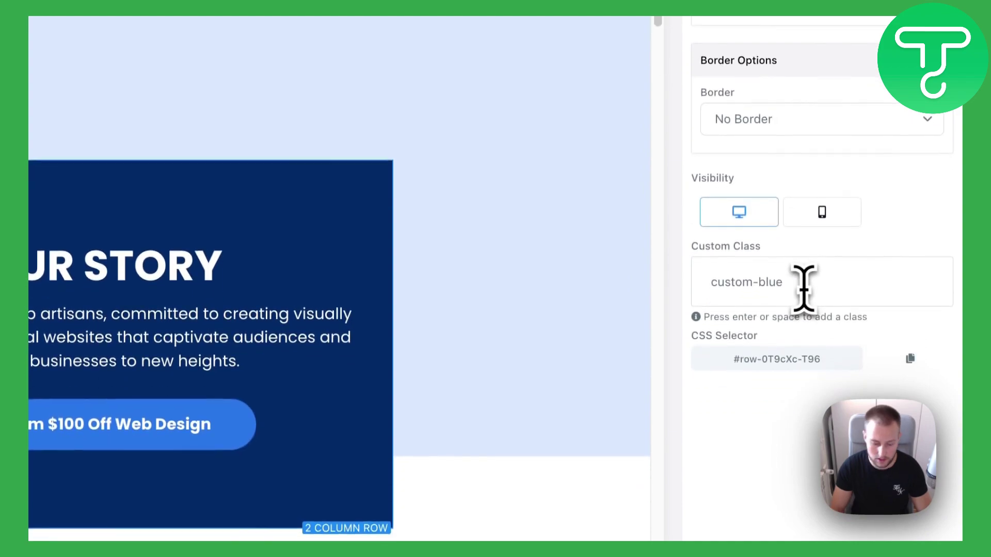
{"action": "key", "text": "Return"}
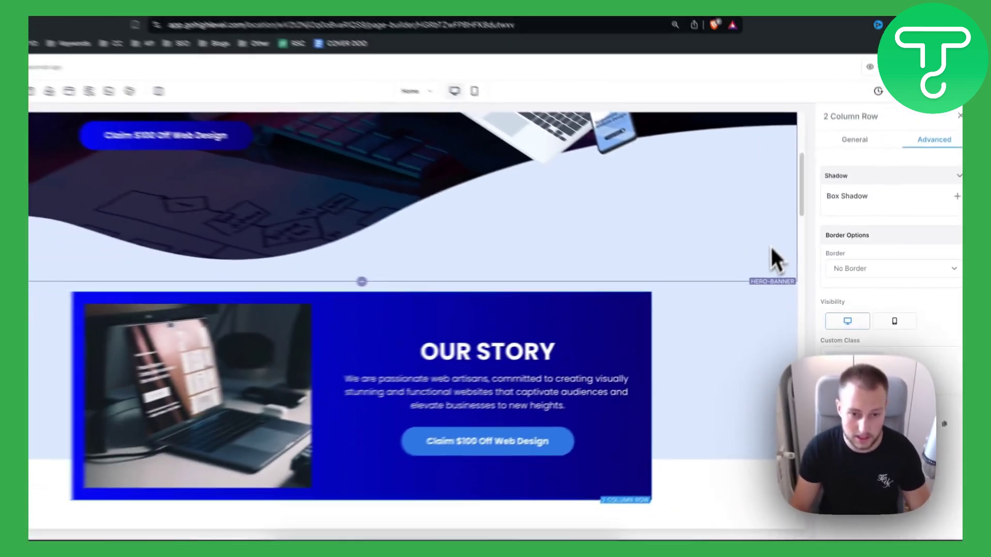
{"action": "scroll", "coordinate": [438, 292], "scroll_direction": "down", "scroll_amount": 2}
{"action": "scroll", "coordinate": [413, 293], "scroll_direction": "up", "scroll_amount": 3}
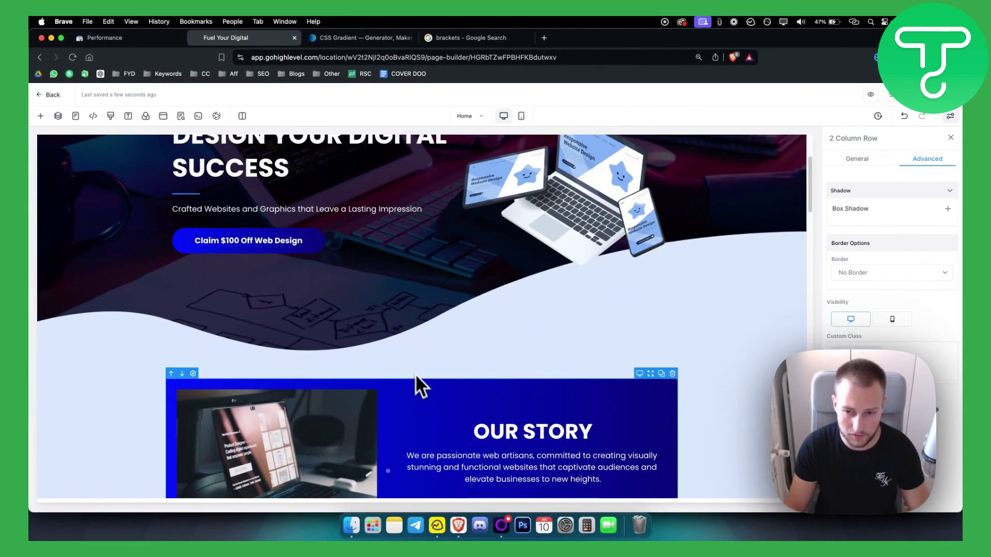
{"action": "scroll", "coordinate": [420, 387], "scroll_direction": "down", "scroll_amount": 5}
{"action": "scroll", "coordinate": [420, 392], "scroll_direction": "up", "scroll_amount": 1}
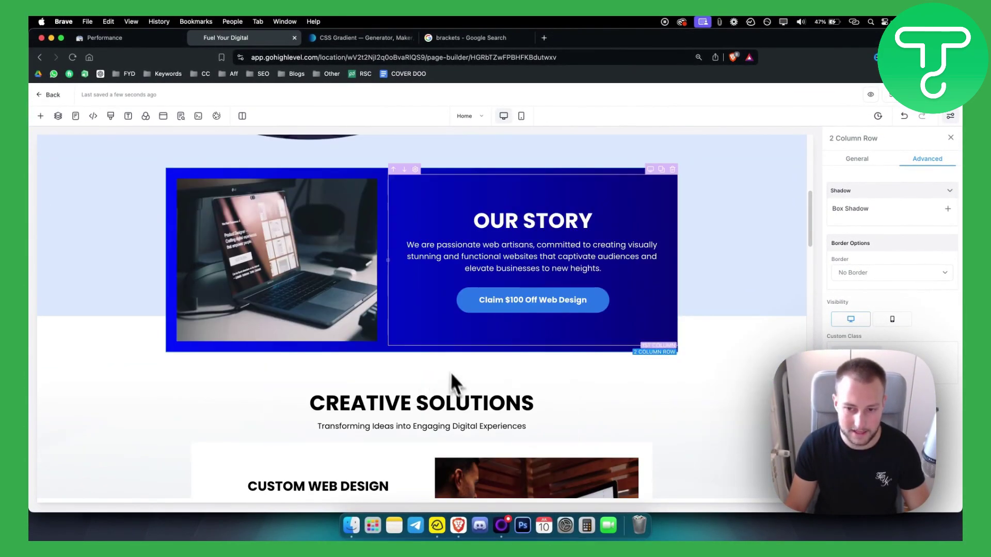
{"action": "scroll", "coordinate": [414, 335], "scroll_direction": "up", "scroll_amount": 1}
{"action": "scroll", "coordinate": [412, 333], "scroll_direction": "down", "scroll_amount": 3}
{"action": "scroll", "coordinate": [412, 333], "scroll_direction": "up", "scroll_amount": 8}
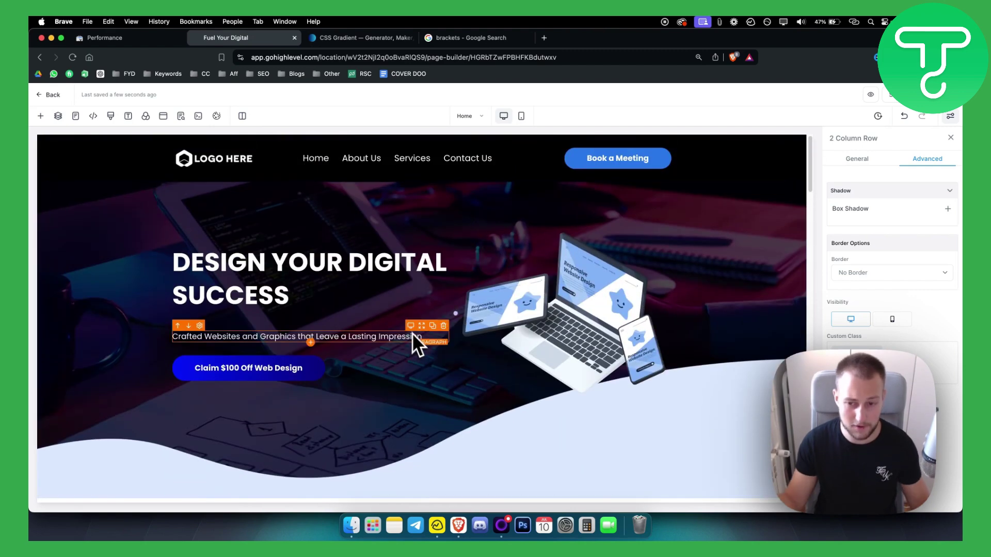